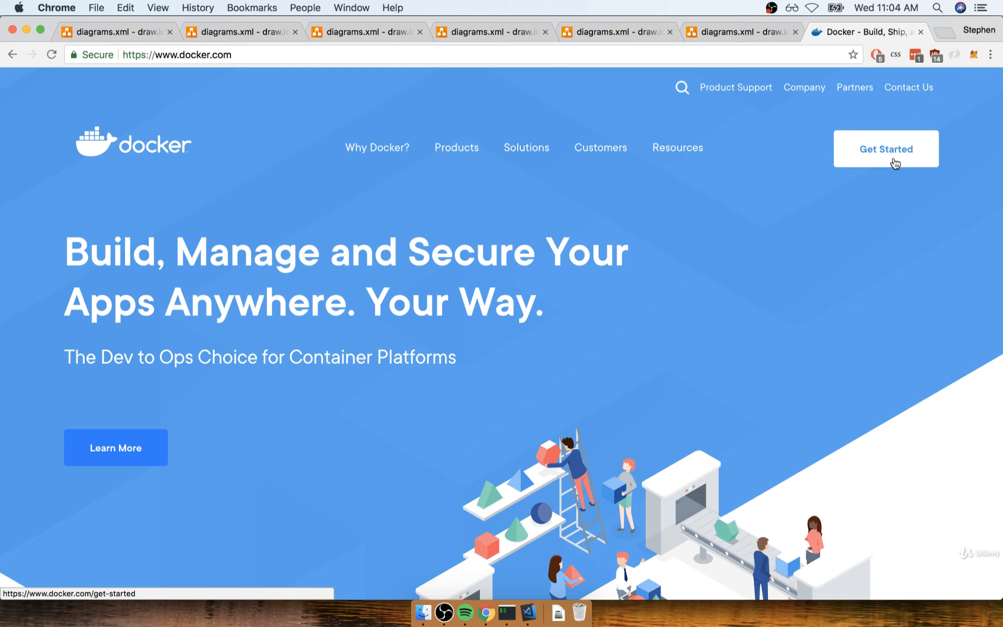
# - Open the Docker Community Edition for Mac download page from Docker's Get Started page and proceed to its login form
pyautogui.click(895, 163)
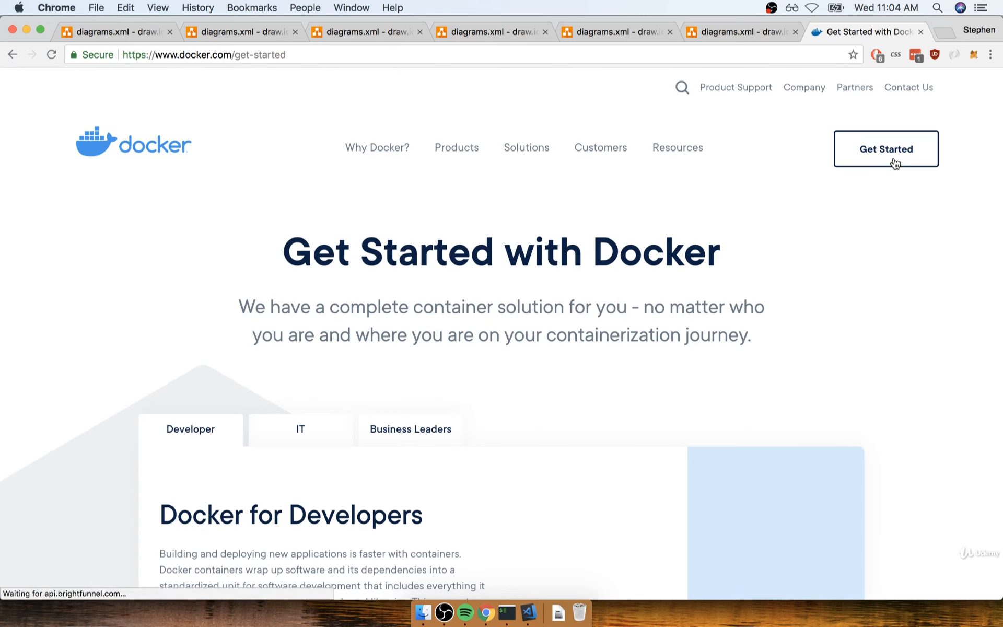
pyautogui.scroll(-5, 712, 255)
pyautogui.scroll(-2, 711, 254)
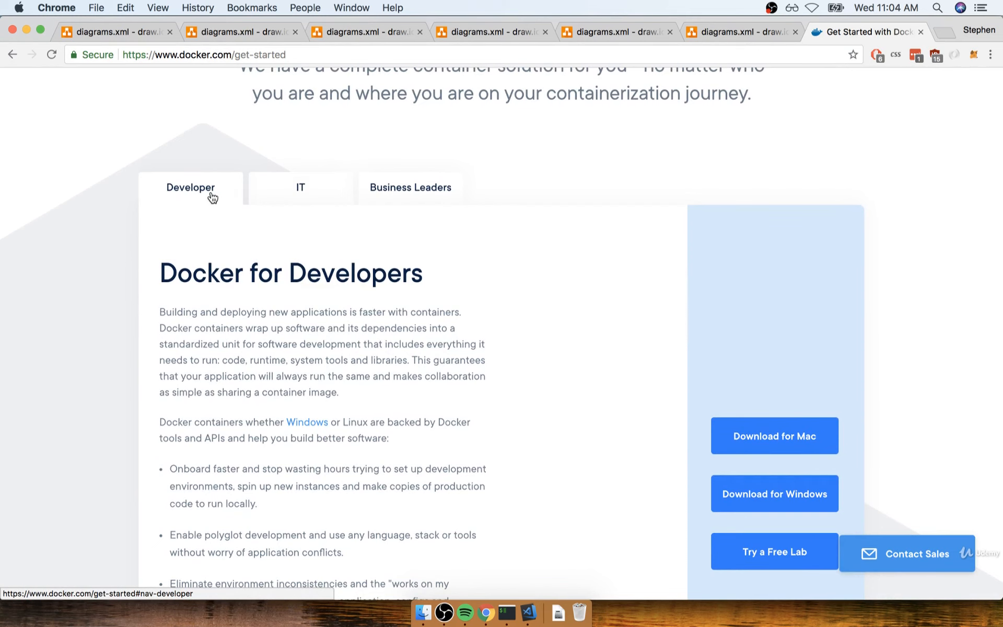
pyautogui.scroll(-4, 613, 357)
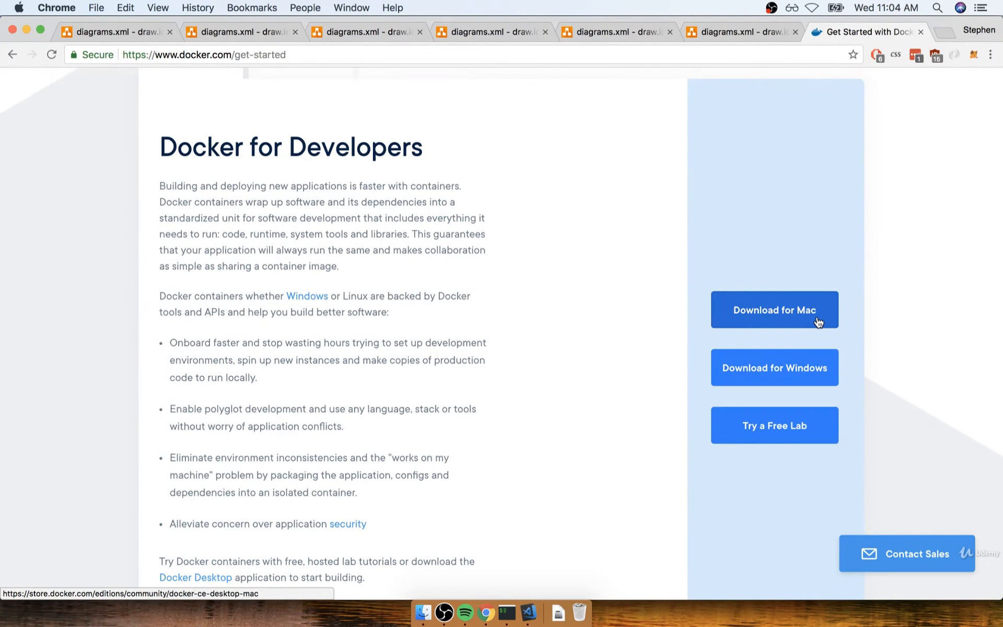
pyautogui.click(819, 321)
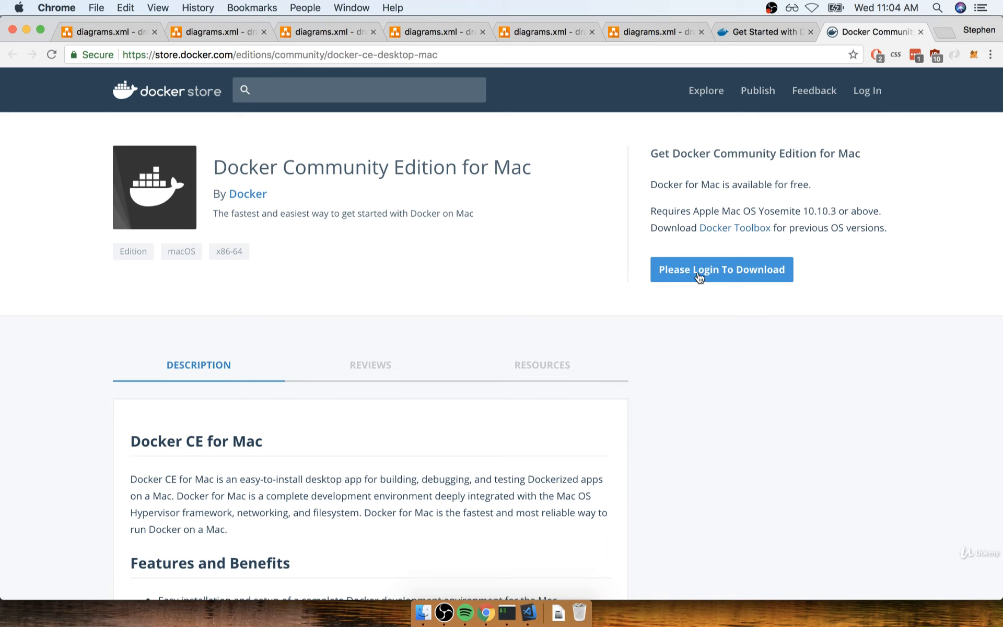
pyautogui.click(743, 279)
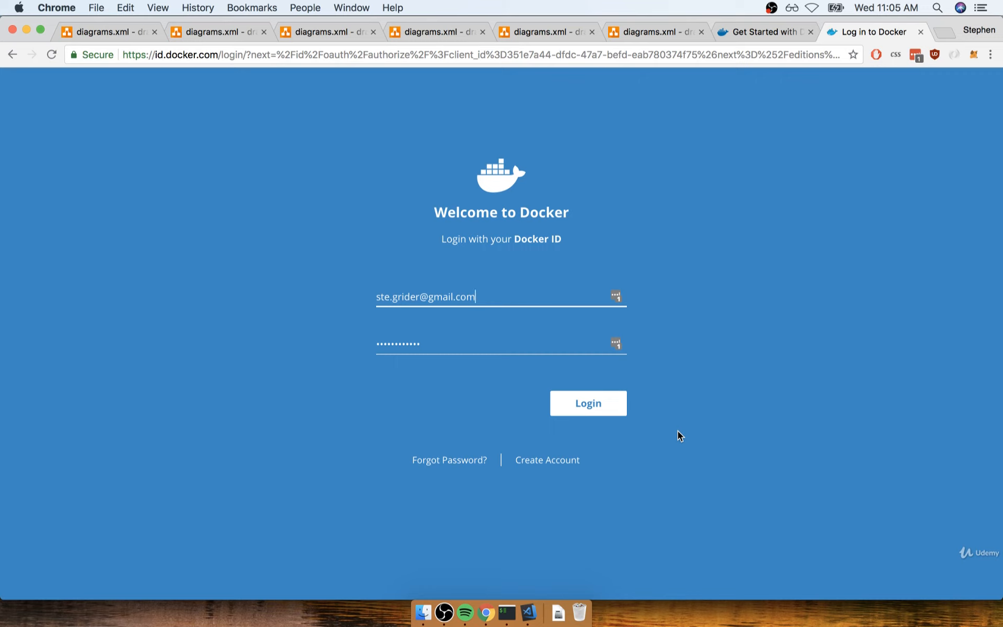
# - View the Docker ID sign-up form in a separate browser tab and close that tab
pyautogui.rightClick(553, 466)
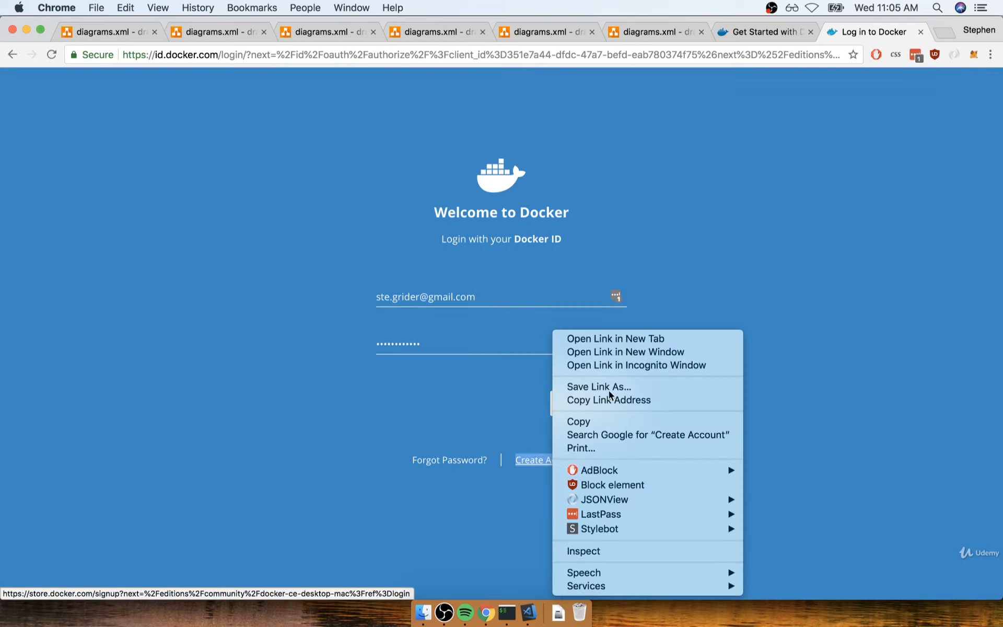
pyautogui.click(637, 340)
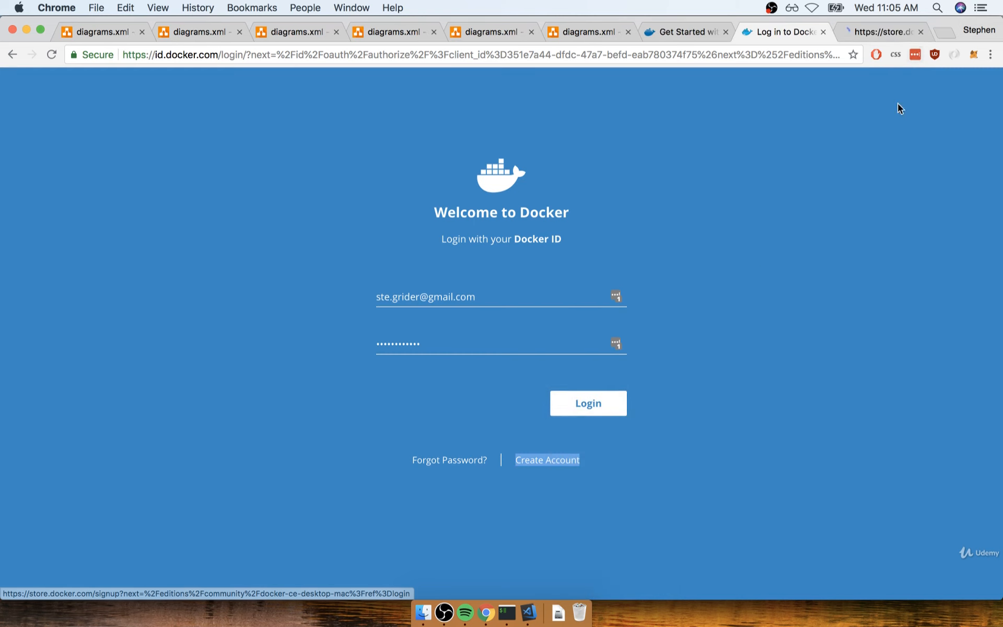
pyautogui.click(879, 29)
pyautogui.click(588, 186)
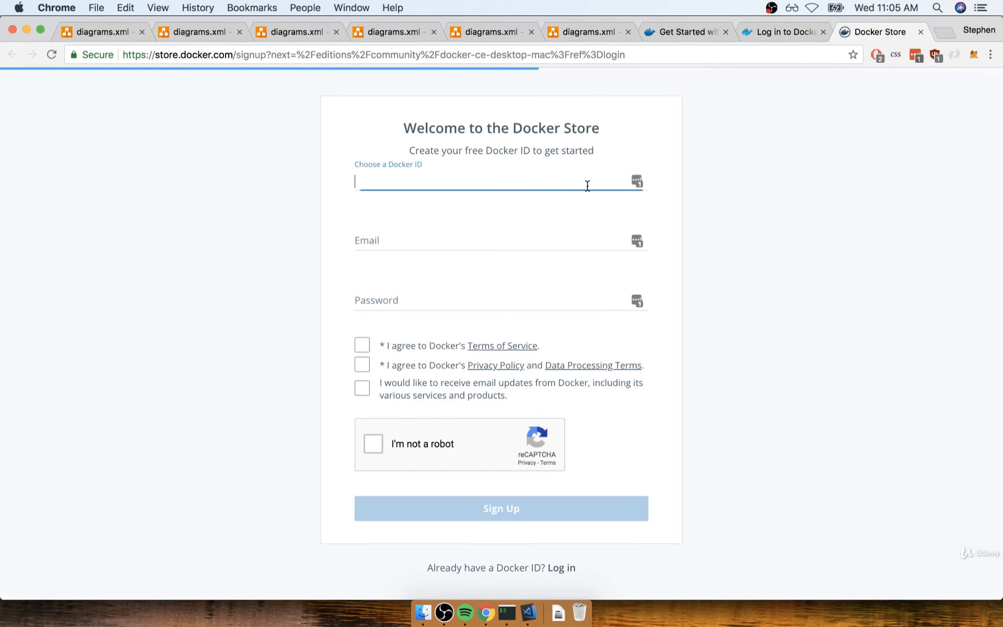
pyautogui.click(284, 227)
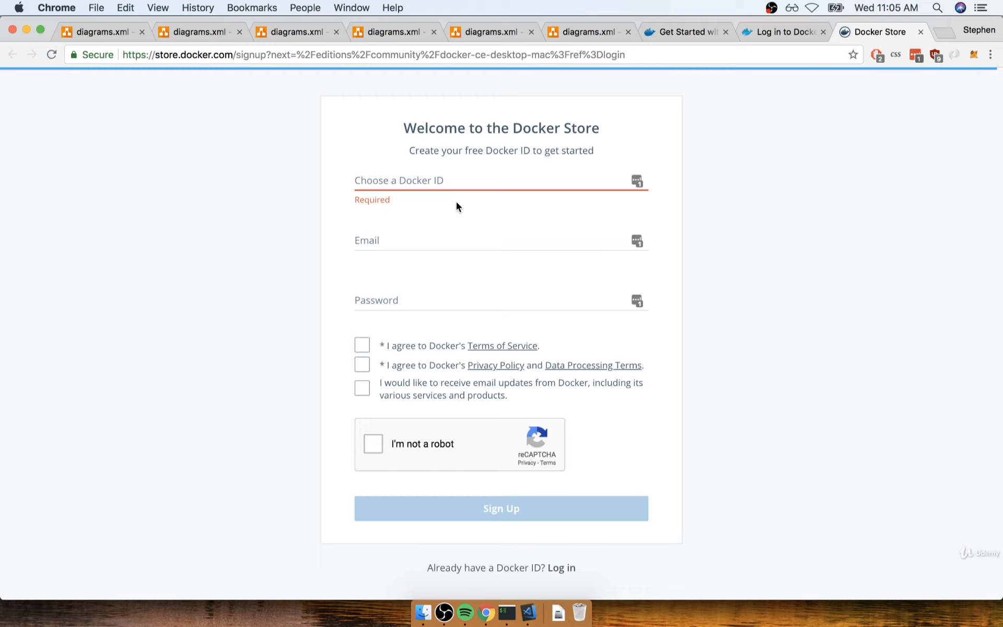
pyautogui.click(920, 32)
# - Log in with the prefilled Docker ID credentials and download the Docker for Mac disk image
pyautogui.click(589, 403)
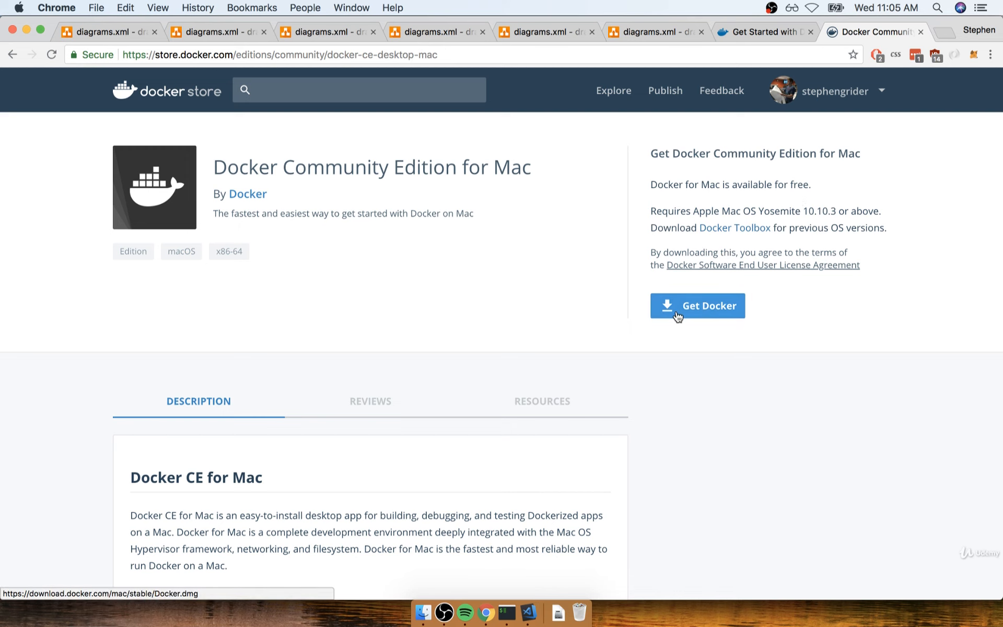
pyautogui.click(723, 312)
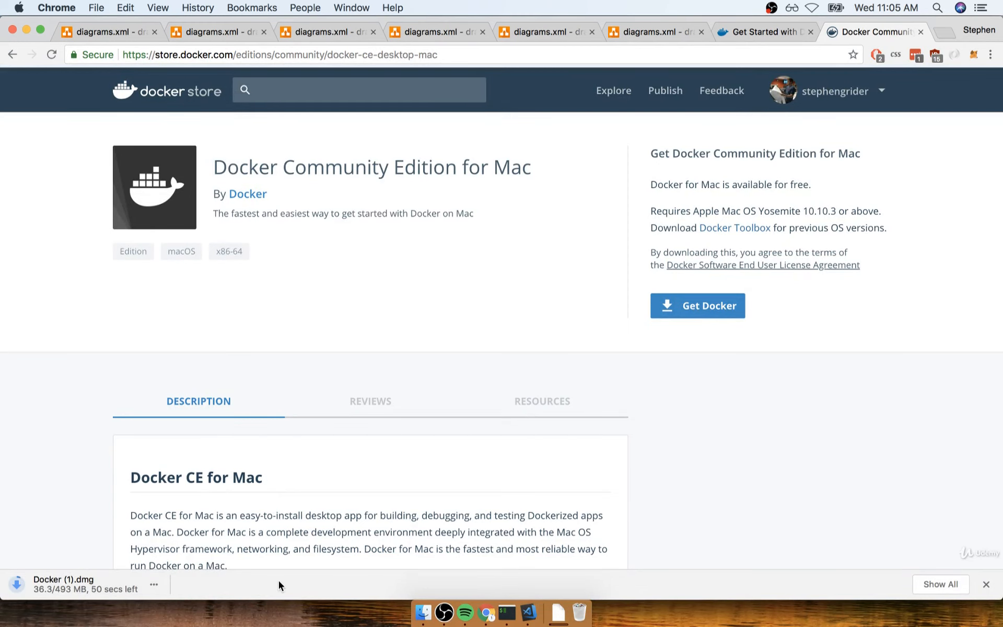
# - Switch to Finder and open the Docker.dmg disk image in the Downloads folder
pyautogui.click(422, 611)
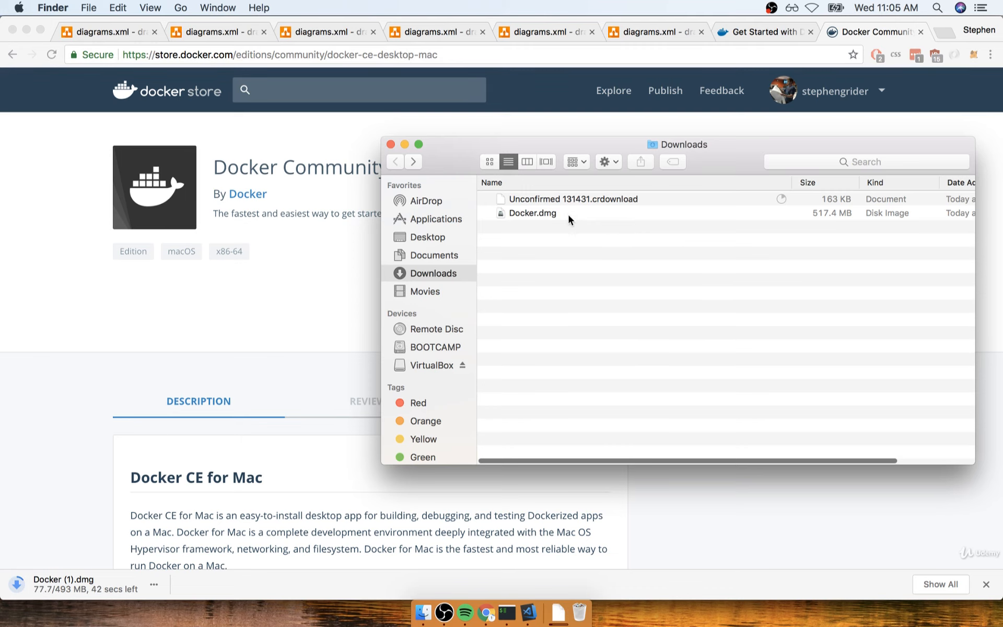
pyautogui.click(569, 213)
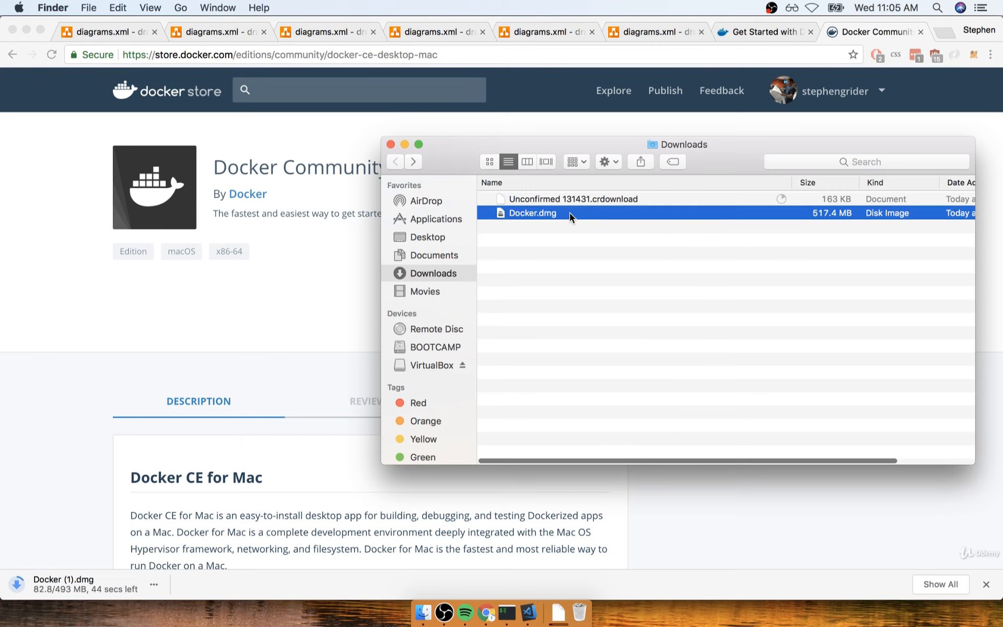
pyautogui.doubleClick(597, 215)
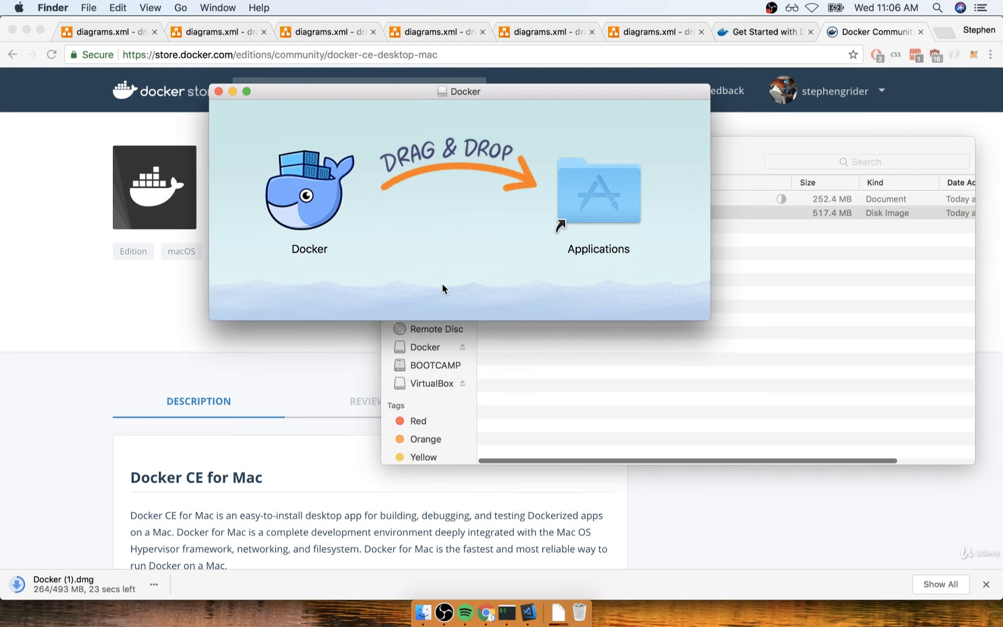
# - Examine the Docker app icon in the installer window and close that window
pyautogui.click(313, 204)
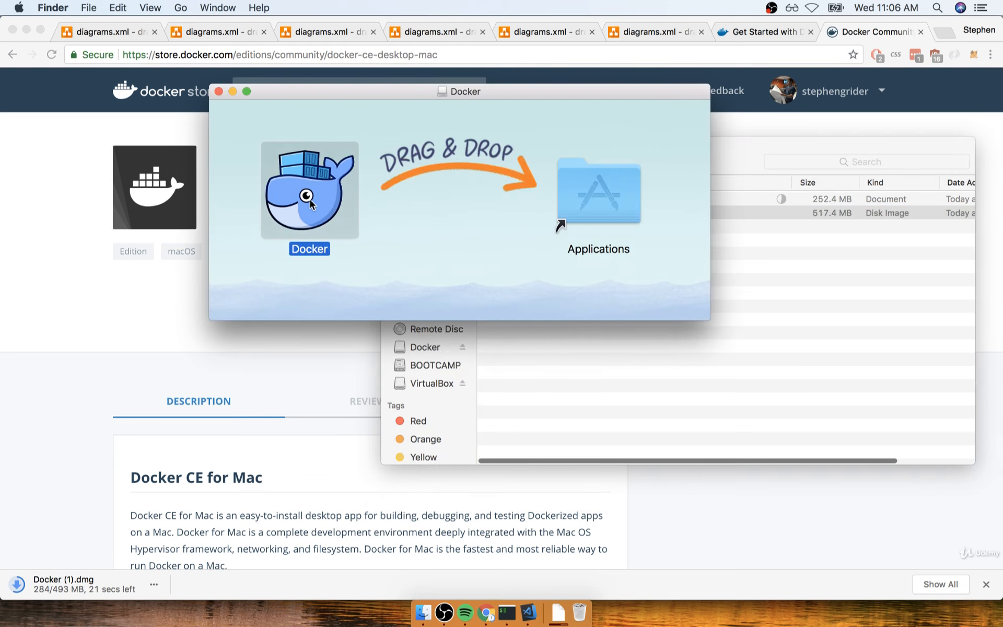
pyautogui.moveTo(308, 199)
pyautogui.mouseDown()
pyautogui.moveTo(588, 191)
pyautogui.moveTo(296, 199)
pyautogui.mouseUp()
pyautogui.click(424, 216)
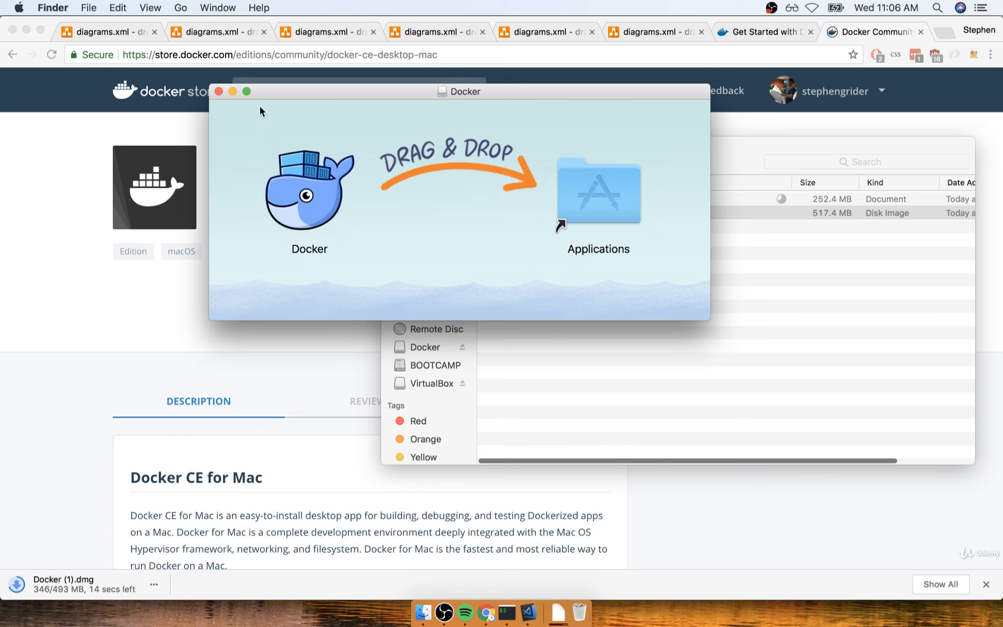
pyautogui.click(218, 92)
pyautogui.click(644, 285)
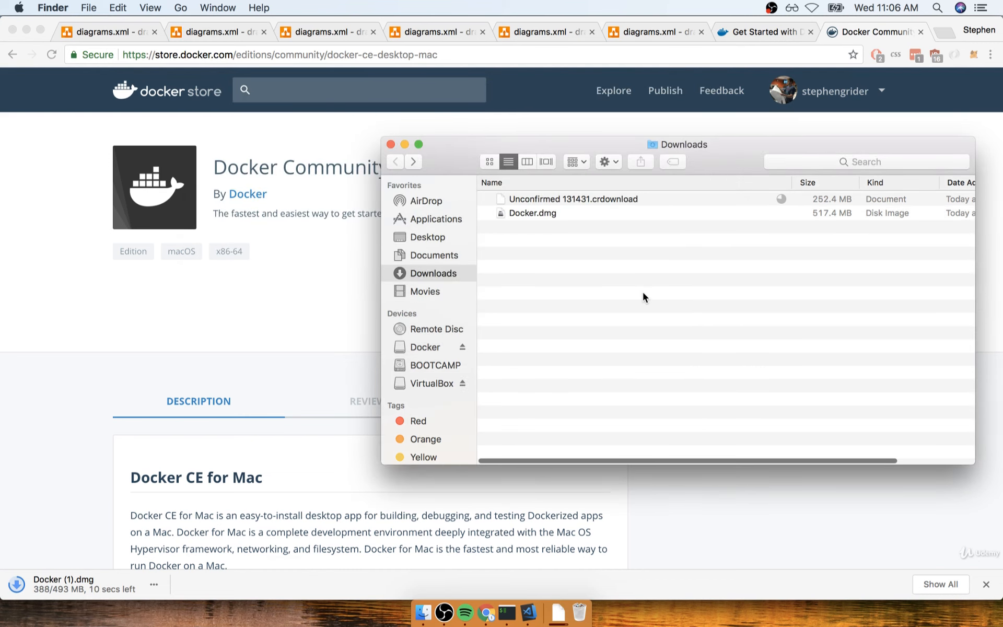
# - Look for the Docker app in Launchpad and return to the Finder window
pyautogui.press('F4')
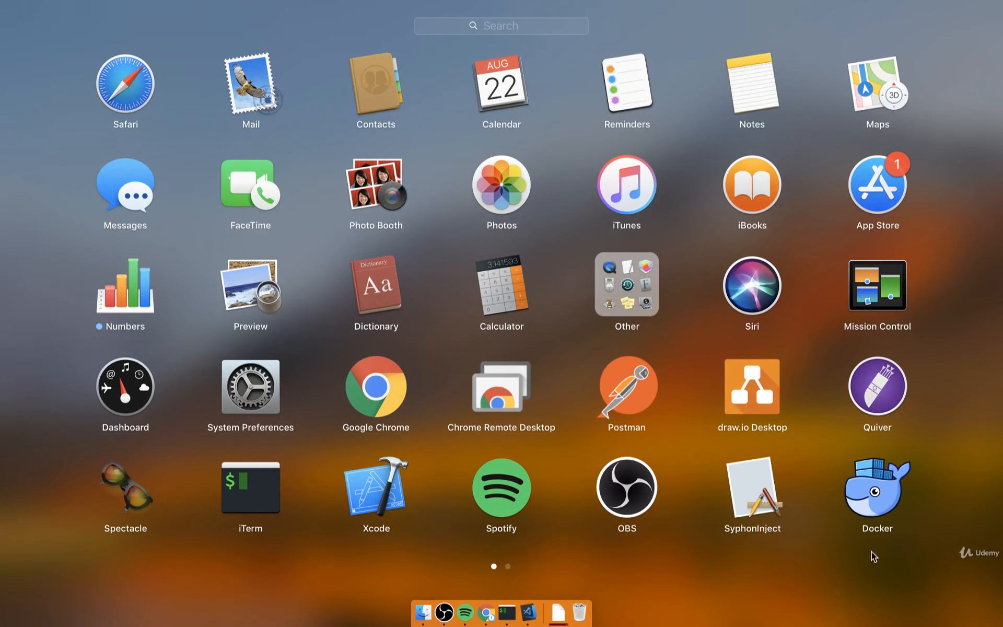
pyautogui.click(829, 497)
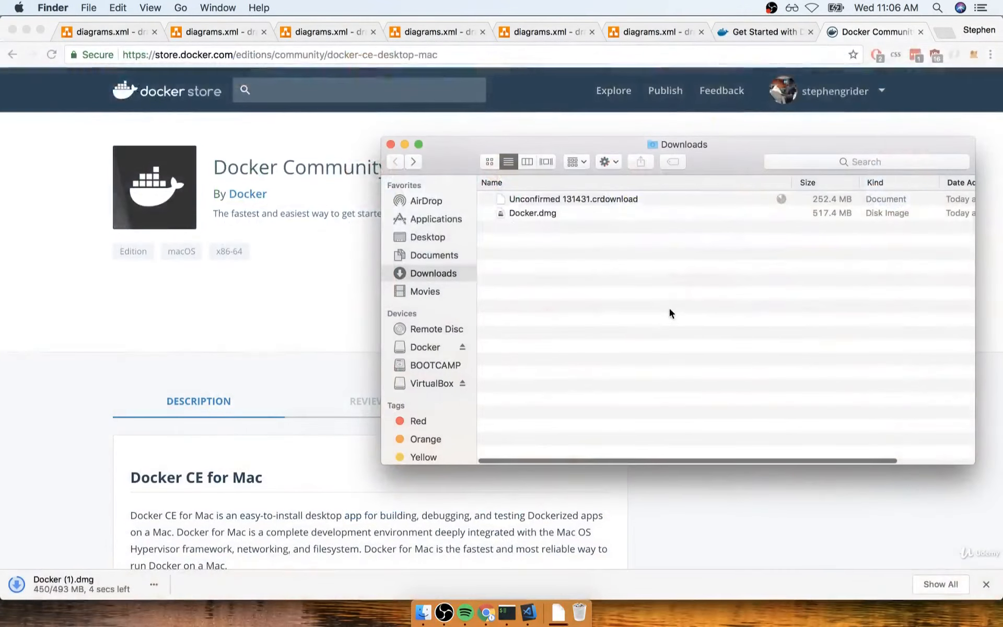
# - Launch Docker from the Applications folder in Finder
pyautogui.moveTo(582, 146); pyautogui.dragTo(382, 138)
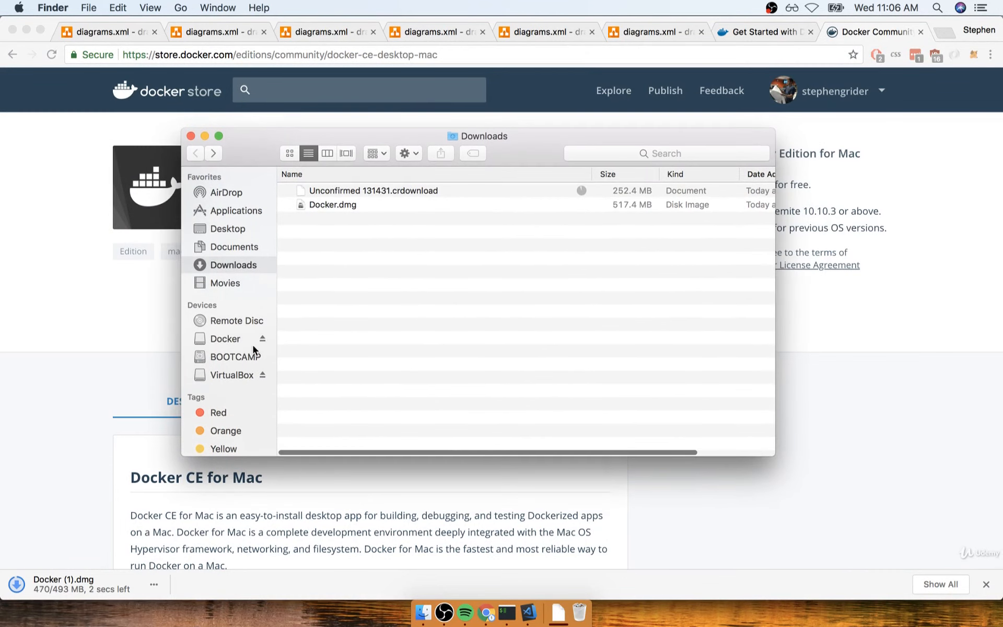
pyautogui.click(219, 211)
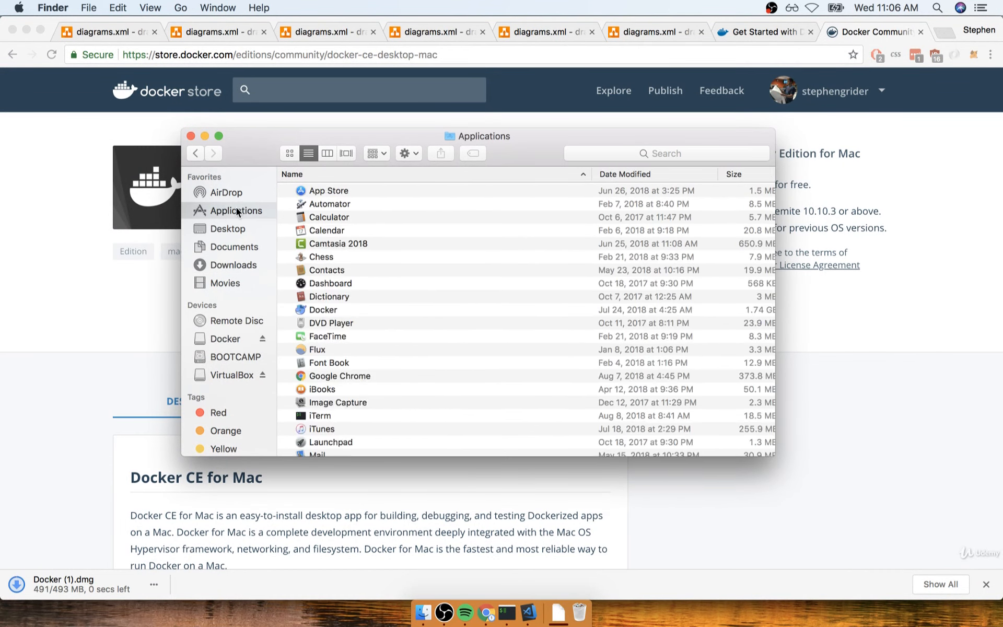
pyautogui.scroll(-3, 423, 297)
pyautogui.scroll(-2, 423, 295)
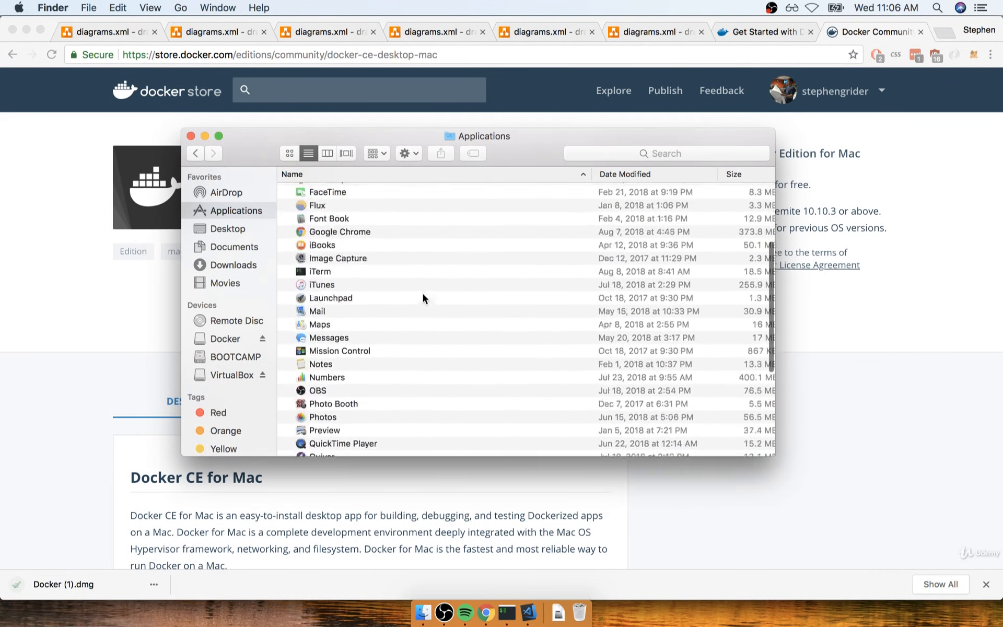
pyautogui.scroll(3, 361, 240)
pyautogui.click(334, 218)
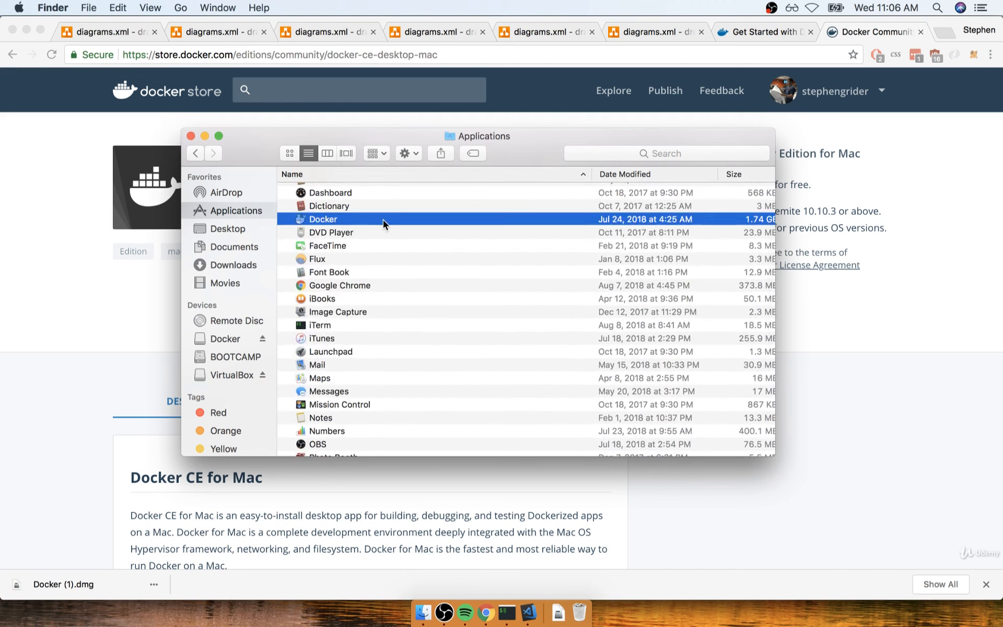
pyautogui.doubleClick(384, 220)
# - Check Docker's startup status and close the Applications window in Finder
pyautogui.click(751, 9)
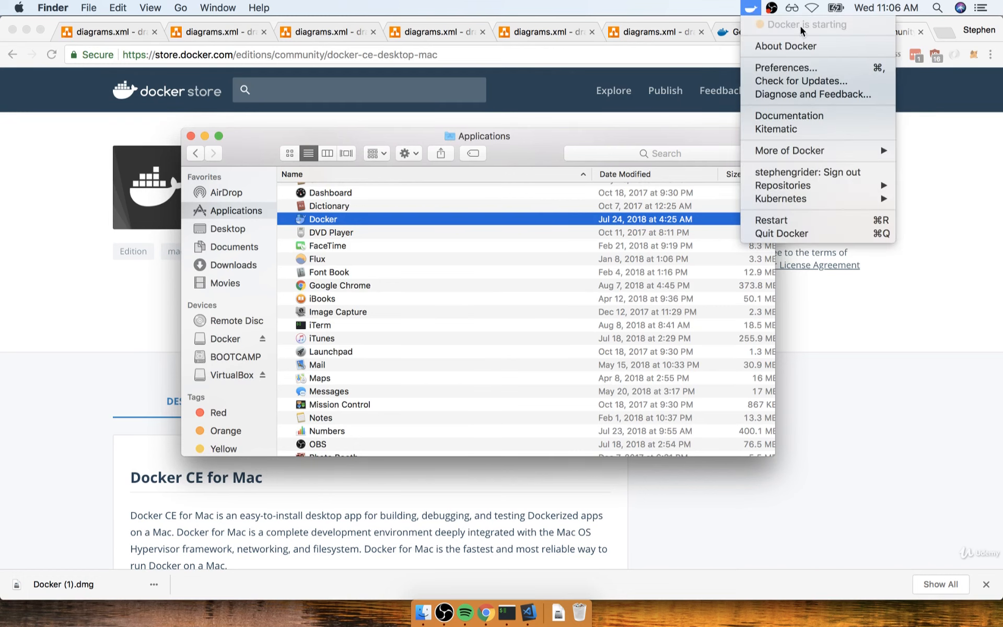
pyautogui.click(750, 11)
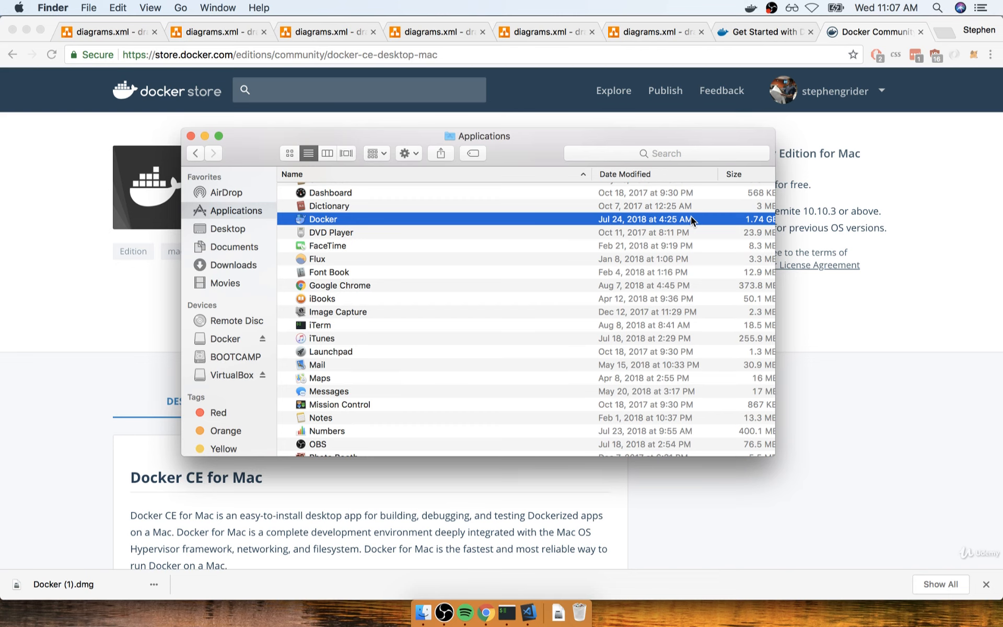
pyautogui.click(191, 136)
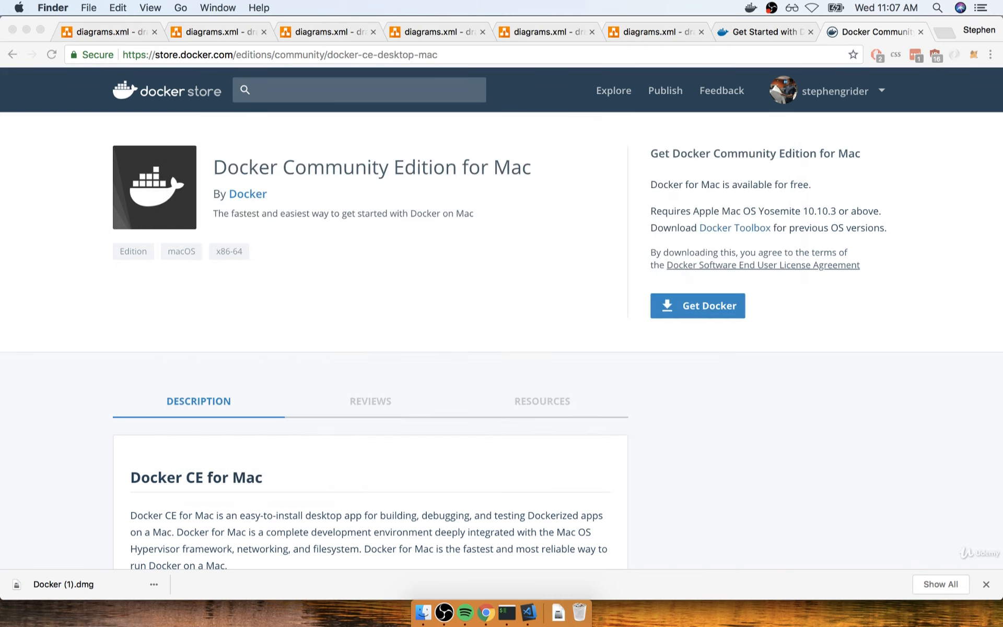
# - Check Docker's running status and account sign-in, and dismiss the browser's download bar
pyautogui.click(750, 12)
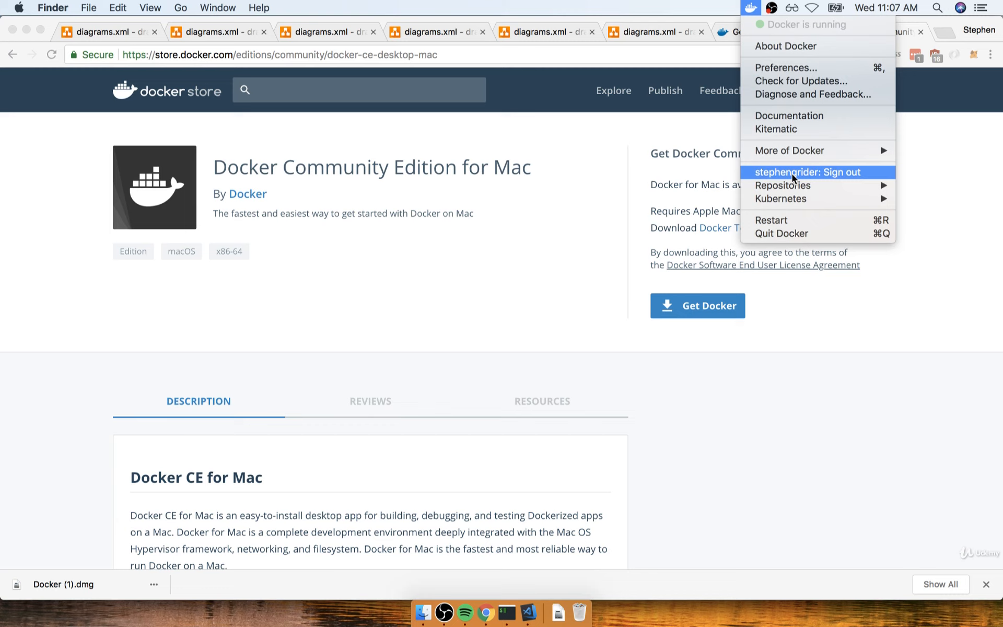
pyautogui.click(674, 424)
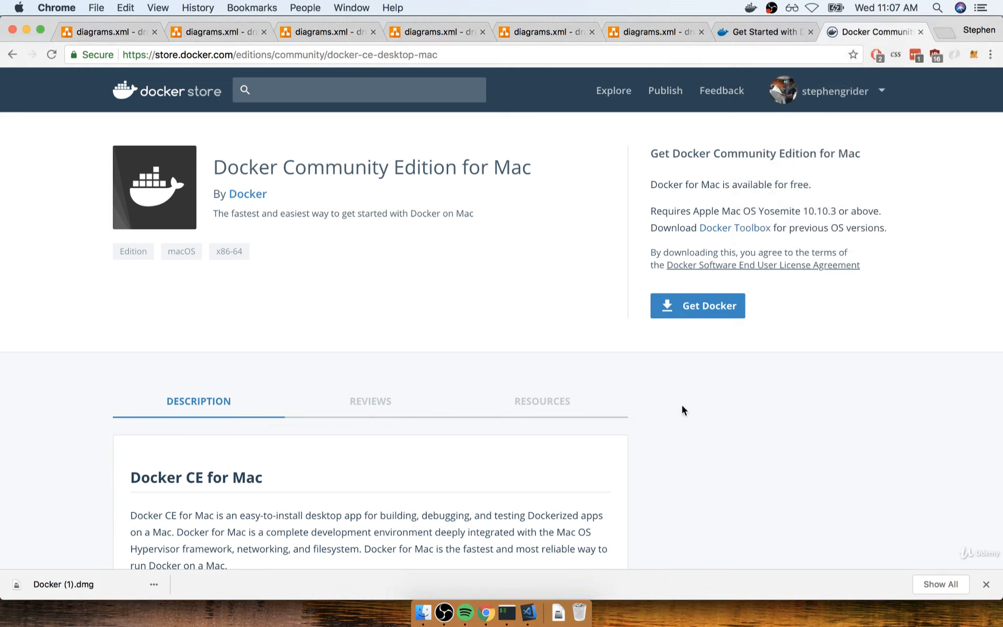
pyautogui.click(987, 584)
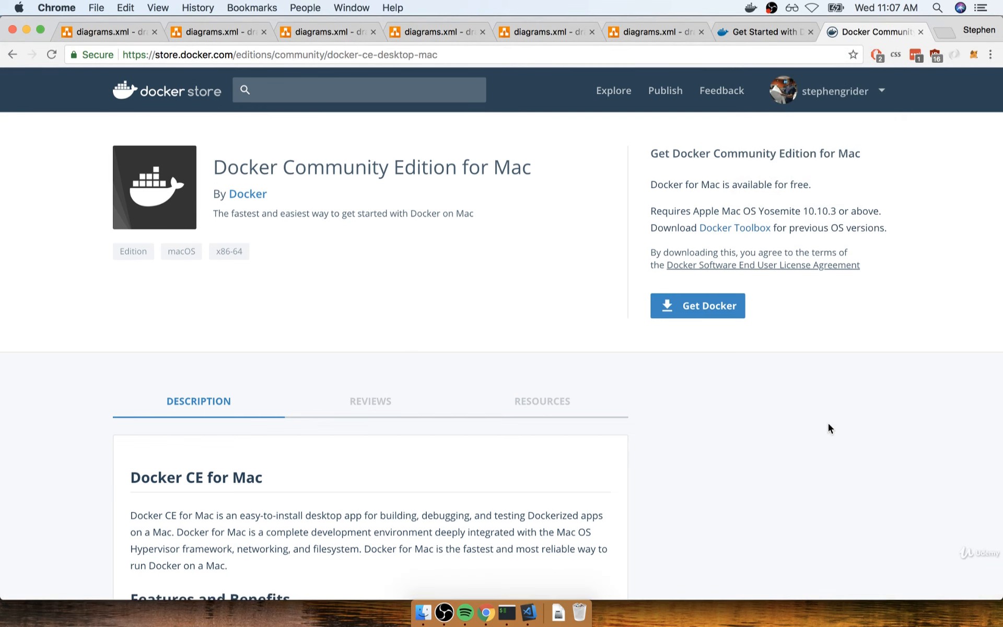